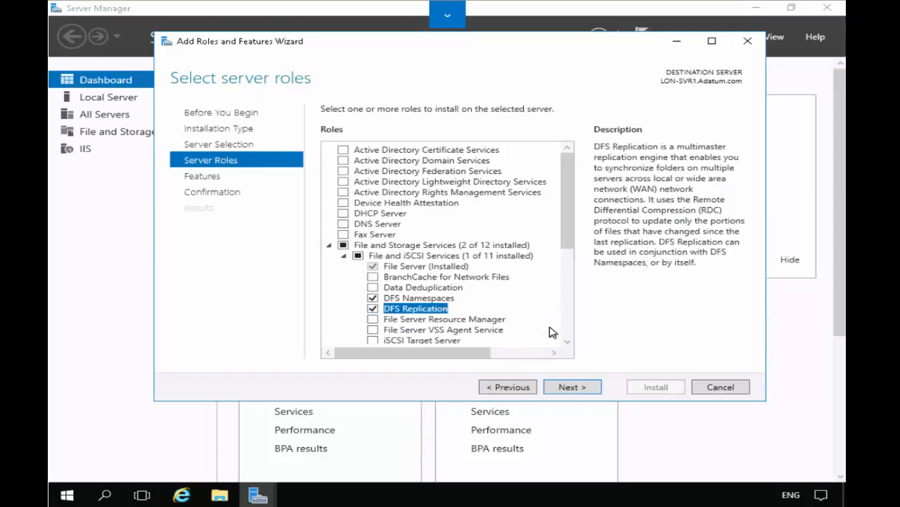
Install the selected DFS Namespaces and DFS Replication role services without adding further features, and close the wizard.
click(570, 387)
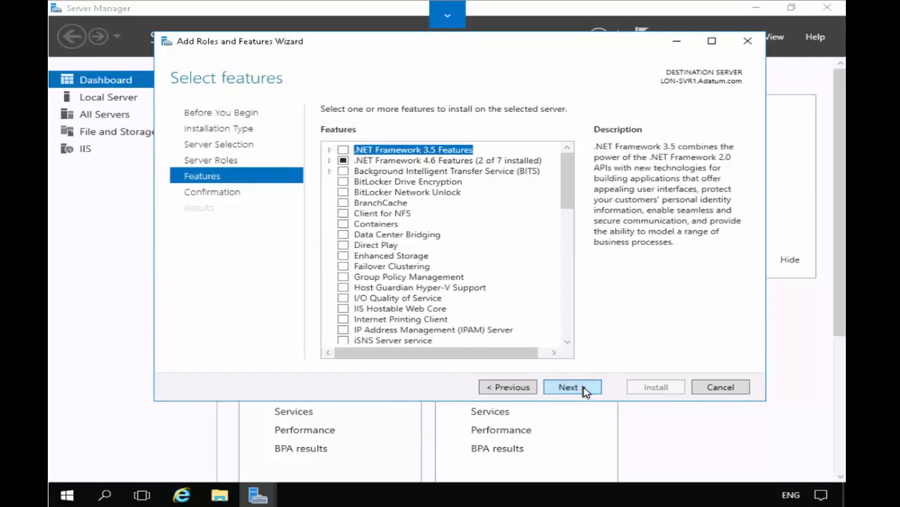
click(571, 387)
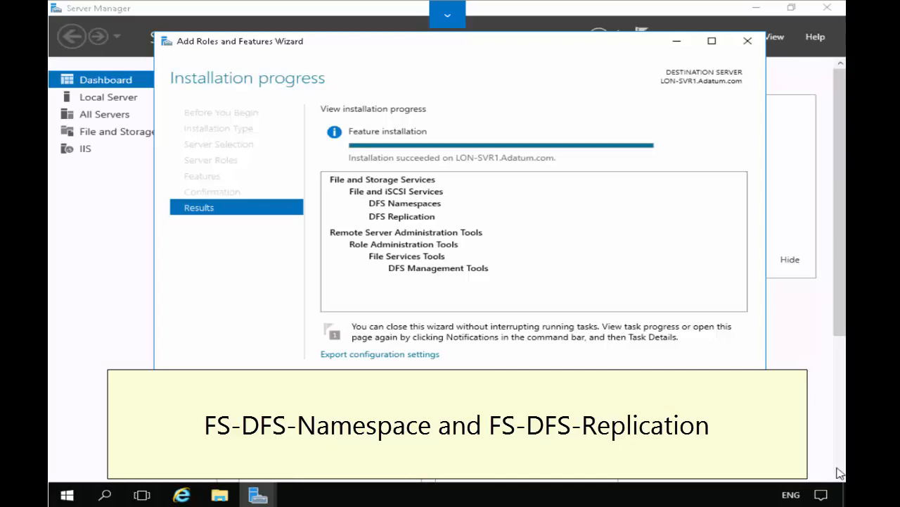
click(655, 391)
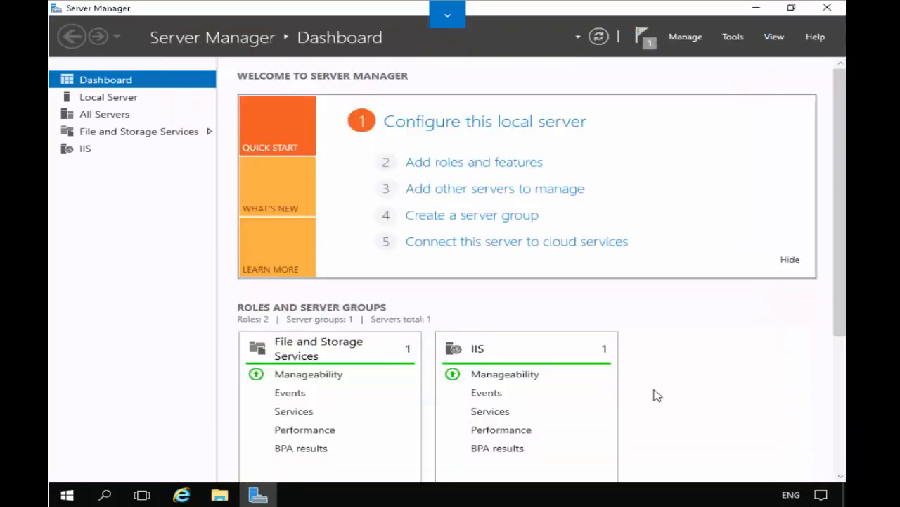
Open DFS Management and start a new namespace with LON-SVR1 as the namespace server.
click(735, 37)
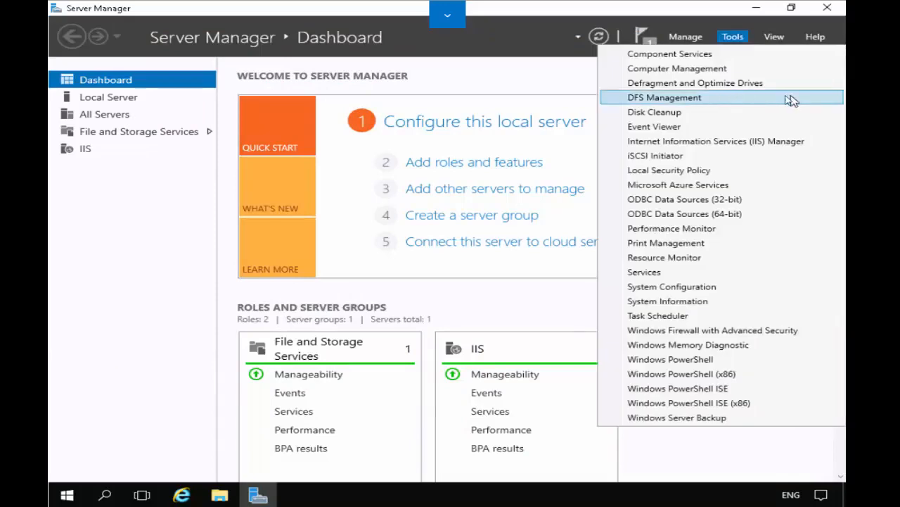
click(722, 101)
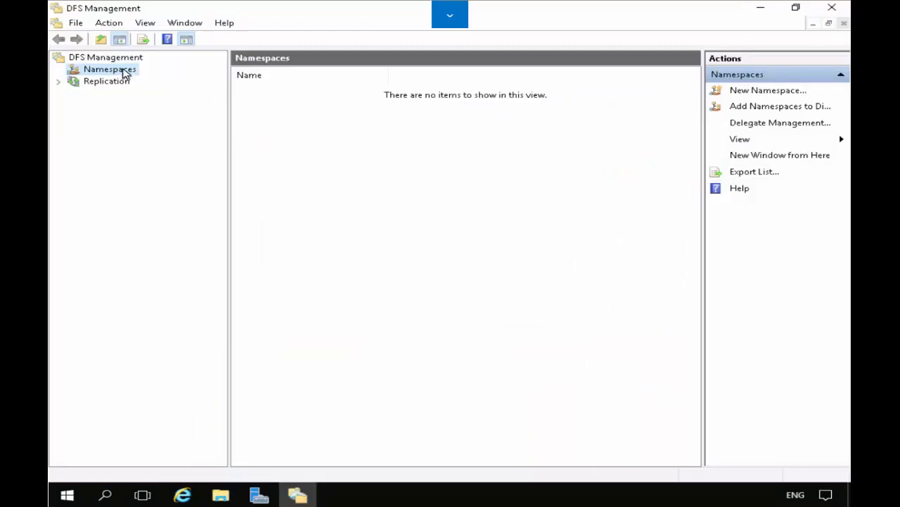
right_click(123, 70)
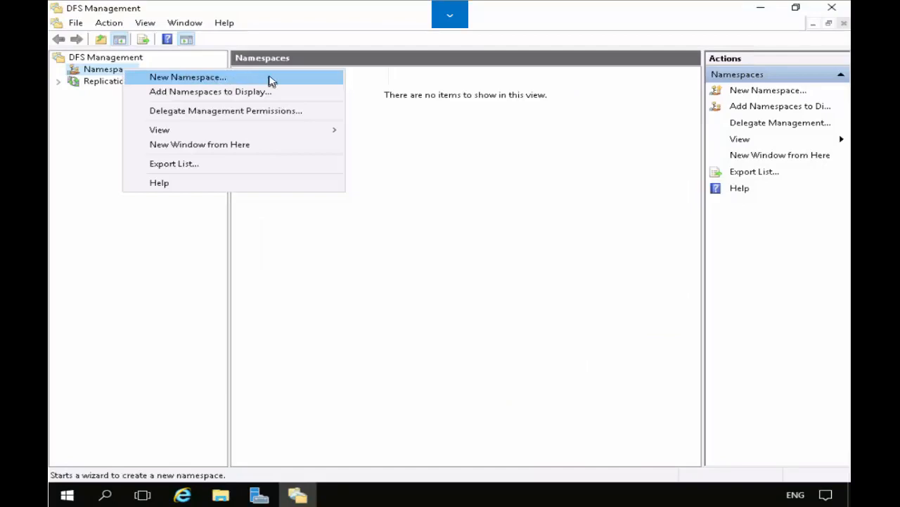
click(272, 79)
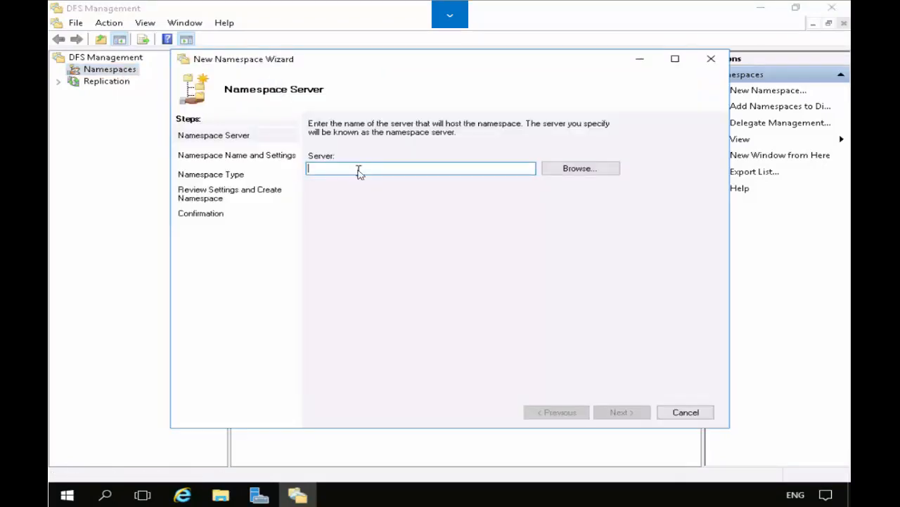
text(LON)
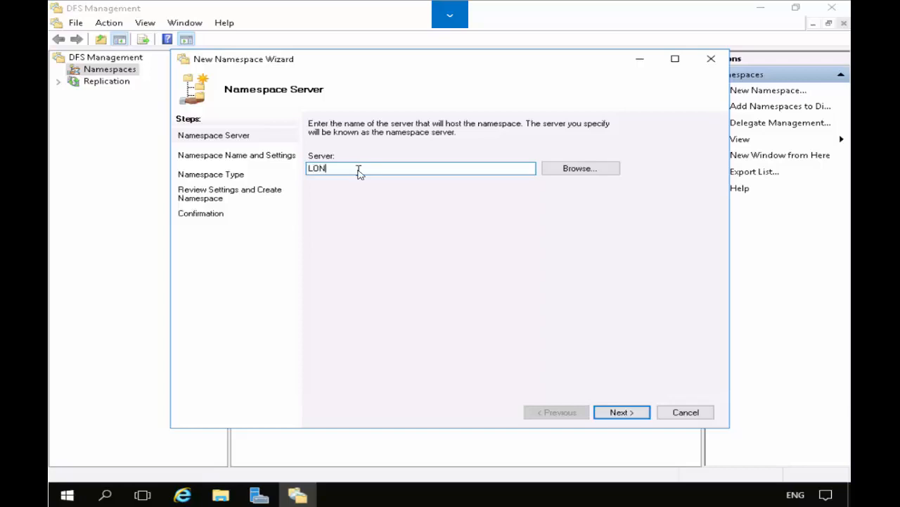
text(-SVR1)
click(621, 414)
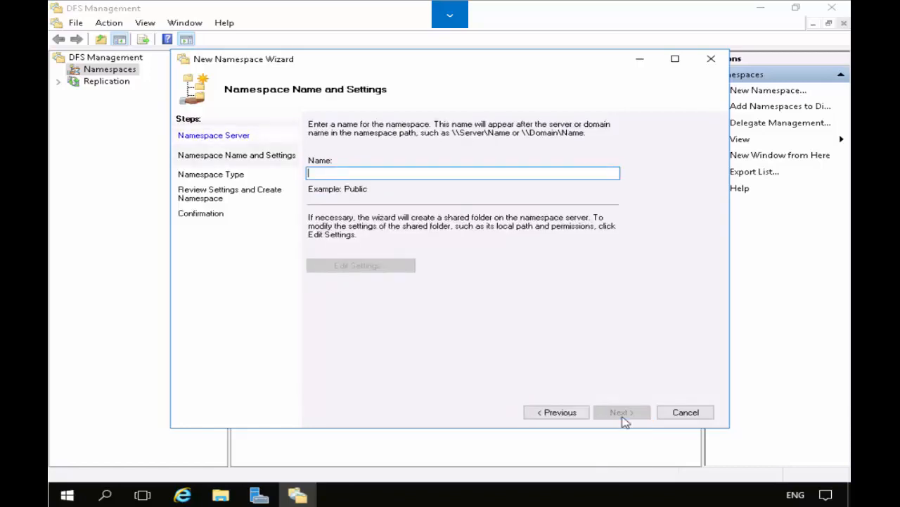
Name the namespace BranchDocs and create it as a domain-based namespace in Windows Server 2008 mode.
text(Branch)
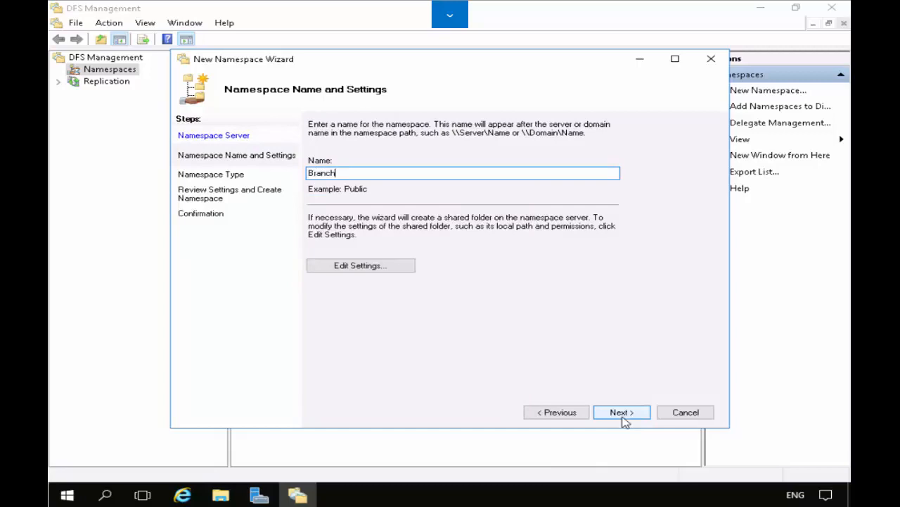
text(Docs)
click(622, 415)
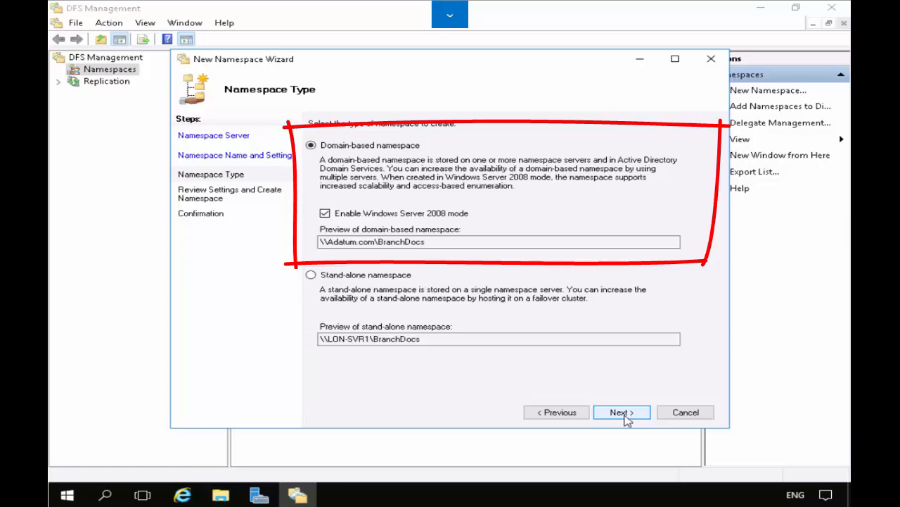
click(625, 417)
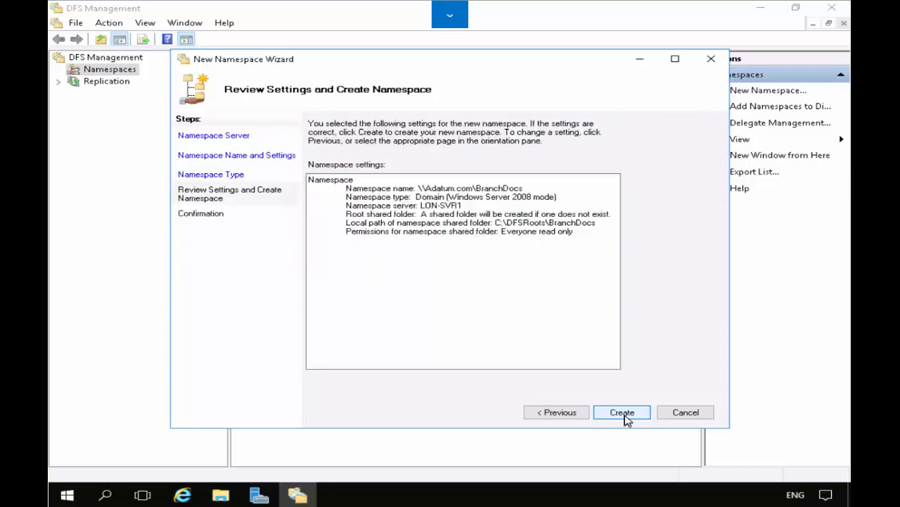
click(624, 415)
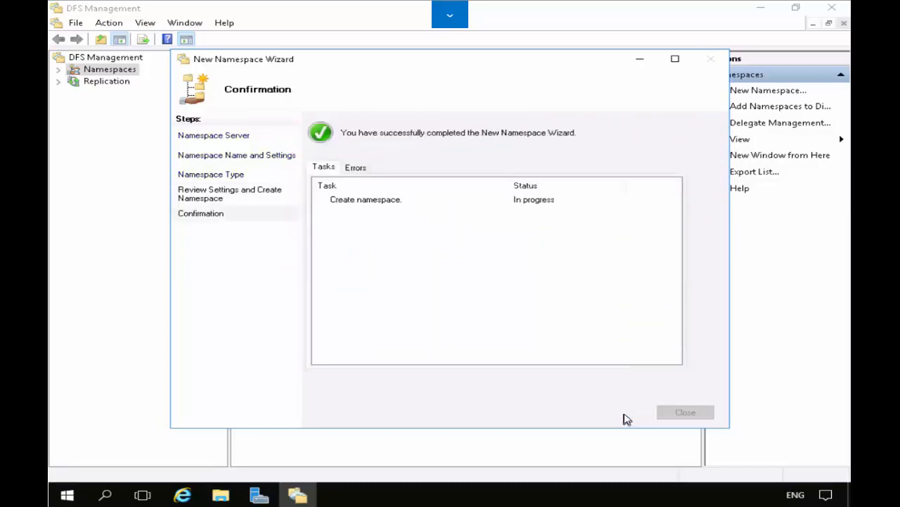
click(681, 413)
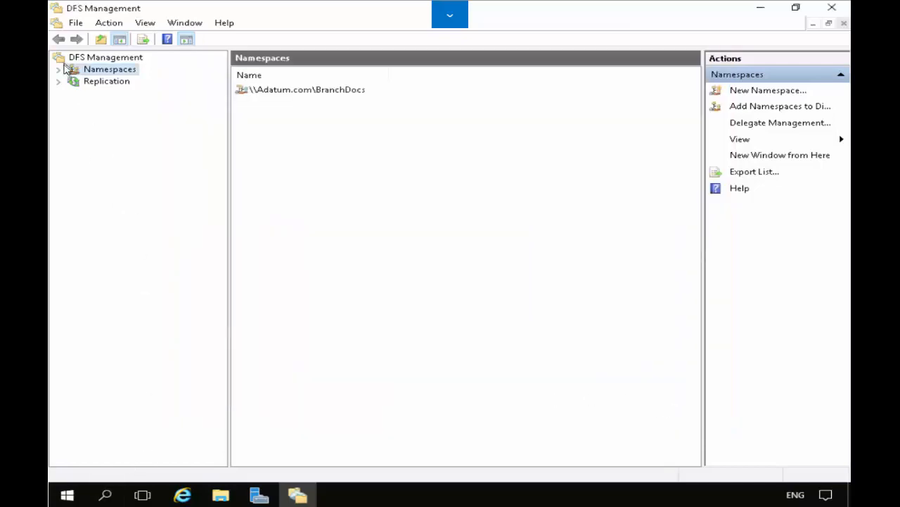
Examine the namespace servers of the \\Adatum.com\BranchDocs namespace.
click(58, 71)
click(141, 83)
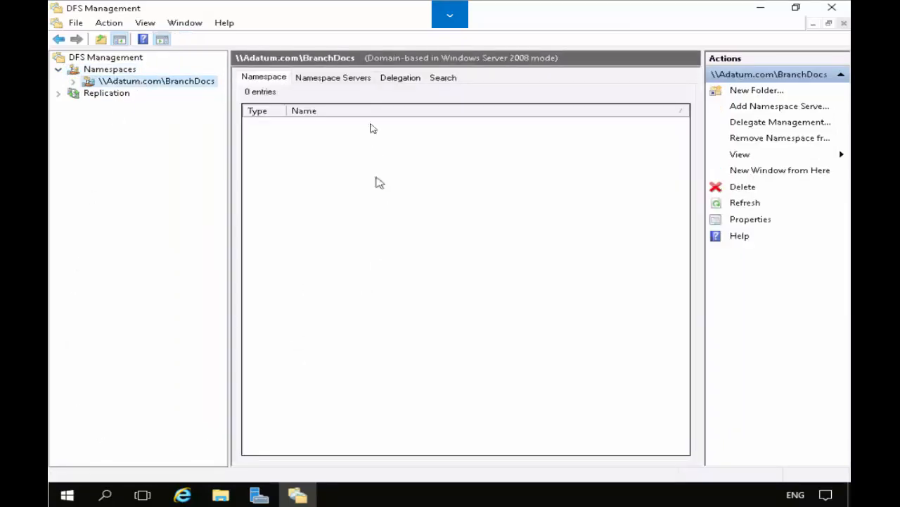
click(348, 79)
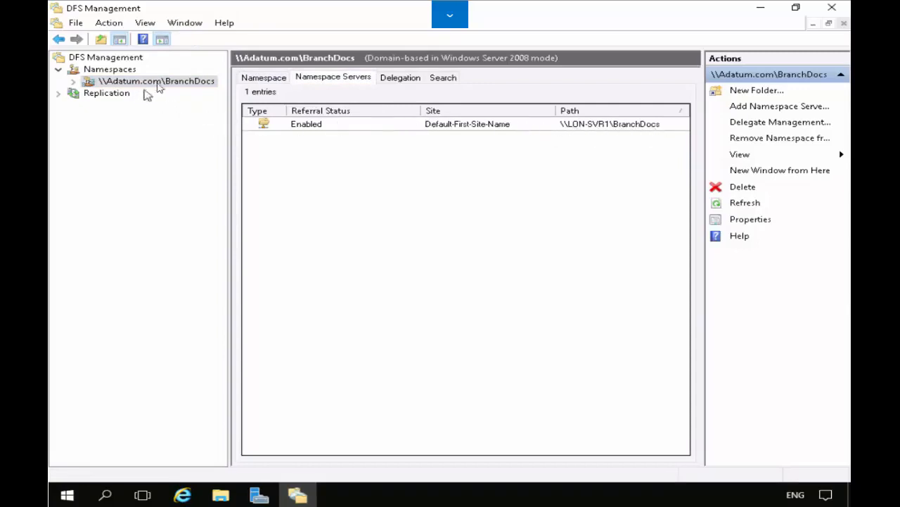
Define a new folder named Datafiles in the BranchDocs namespace with the folder target \\lon-svr1\datafiles.
right_click(164, 83)
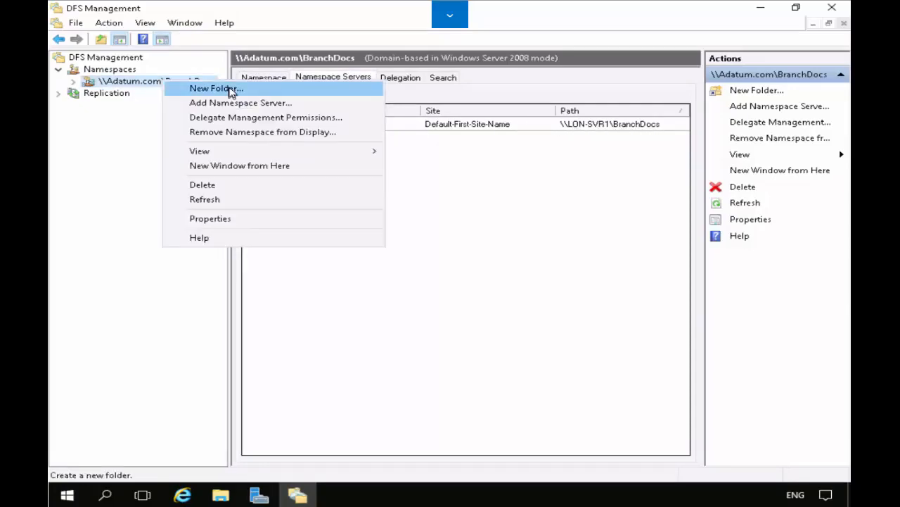
click(229, 88)
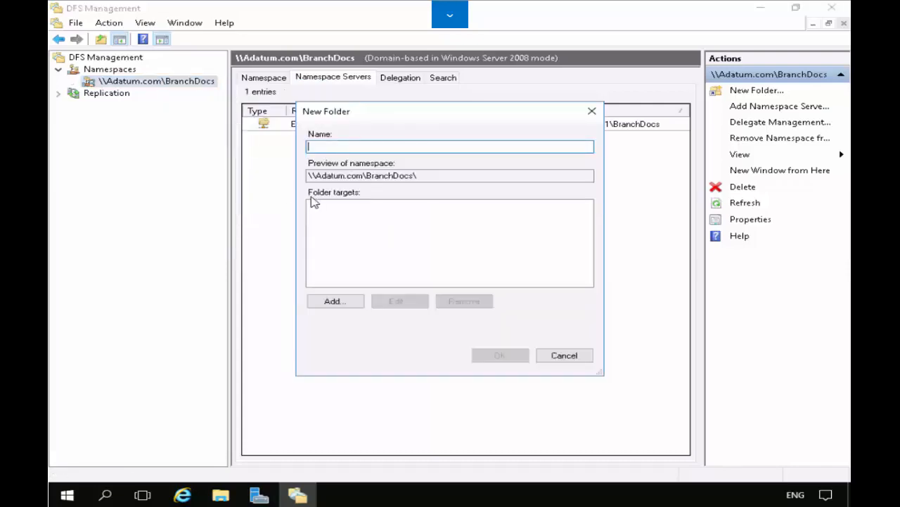
text(Datafiles)
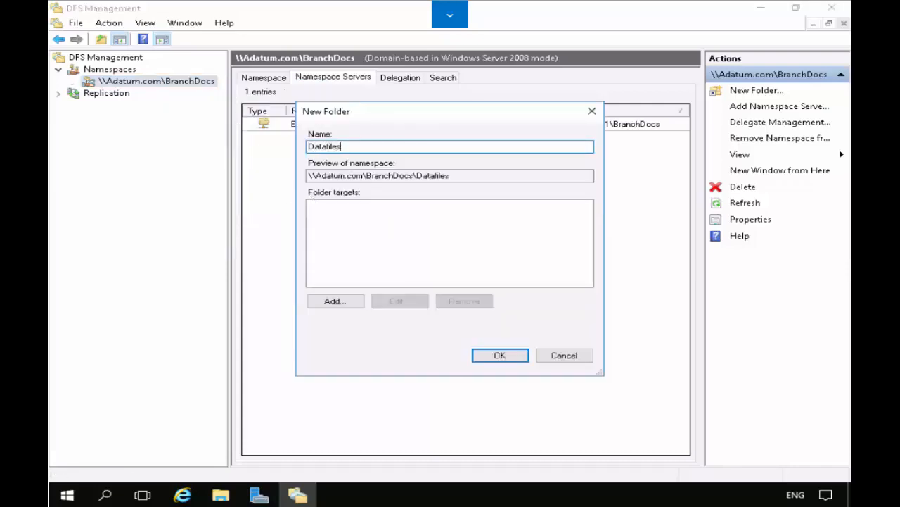
click(355, 301)
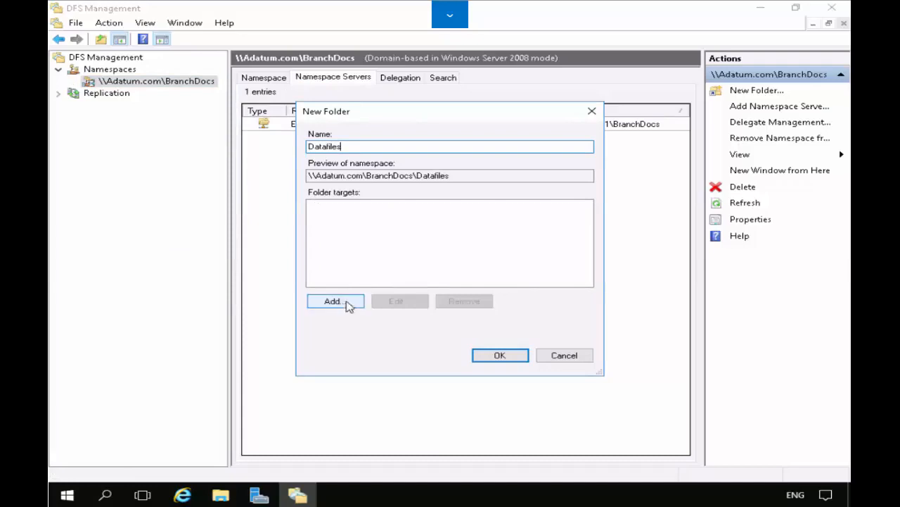
text(\)
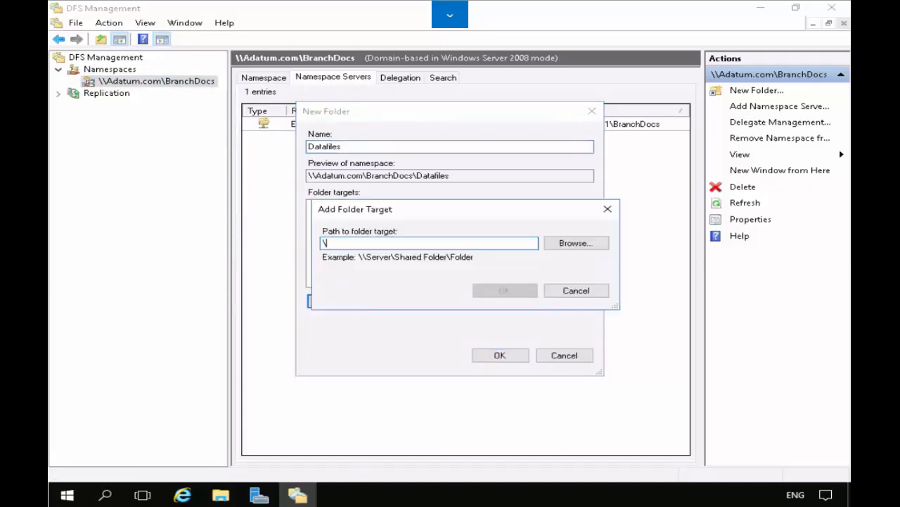
text(lon-svr1\datafiles)
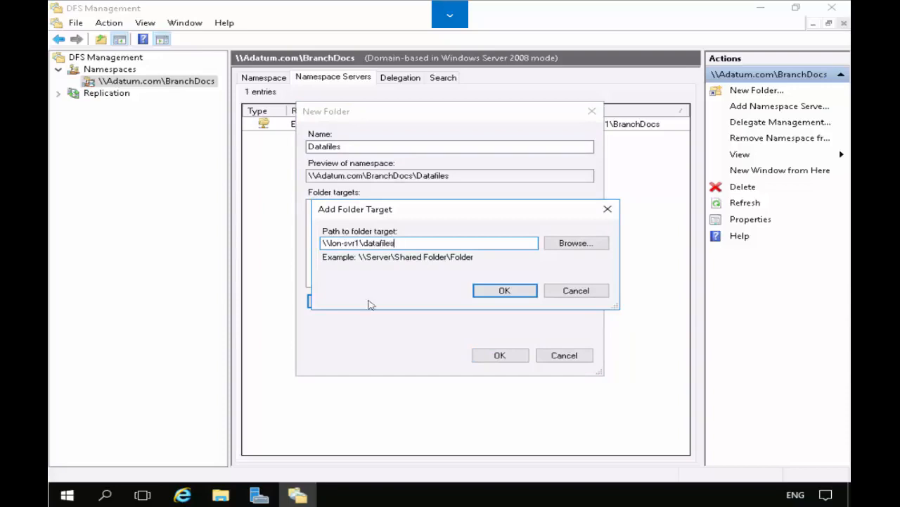
click(501, 295)
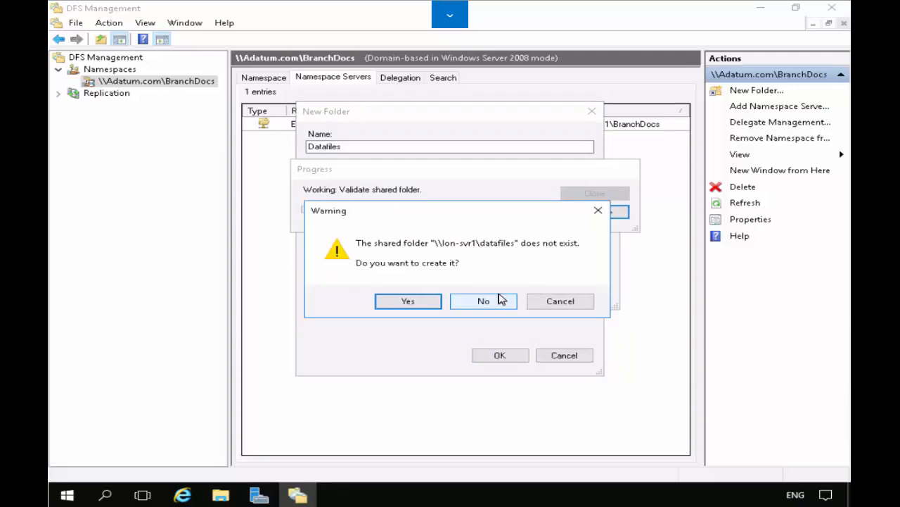
Create the missing datafiles share at c:\branchdocs\datafiles with read and write permissions for all users, and finish creating the Datafiles folder.
click(415, 304)
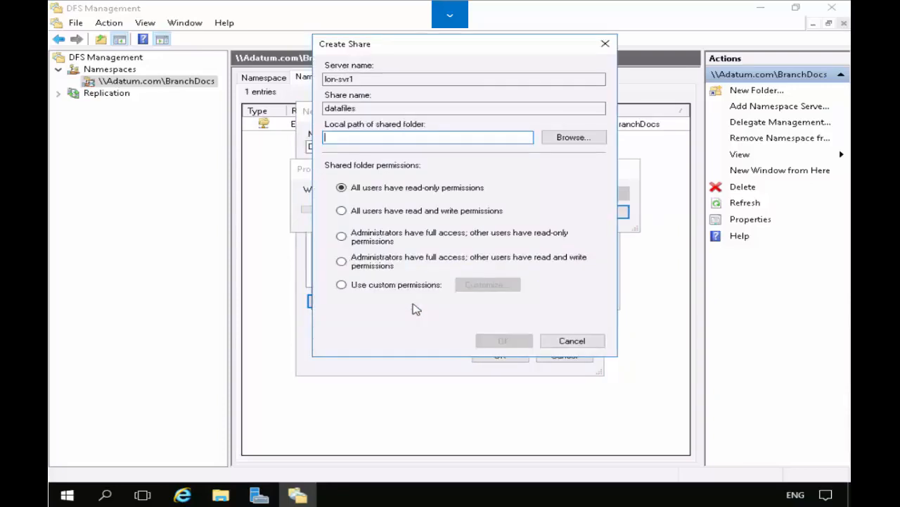
click(440, 213)
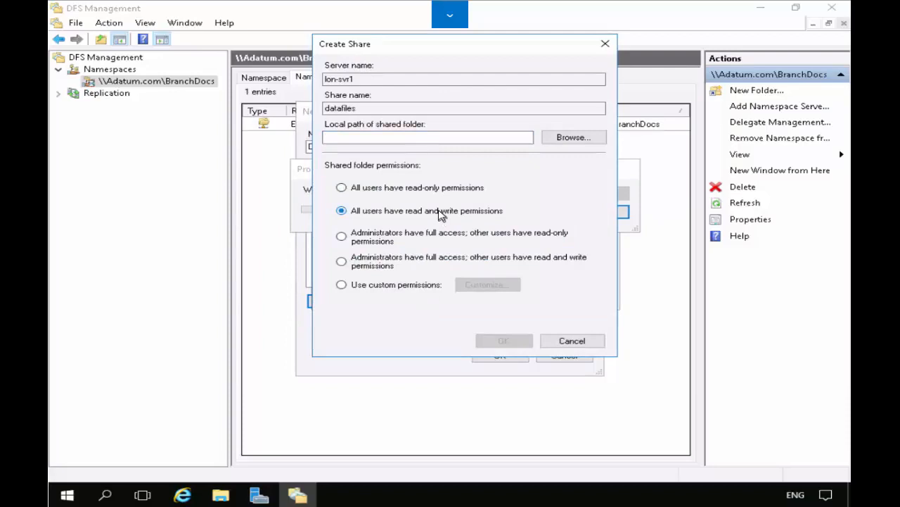
click(422, 139)
text(c:ranchdocs)
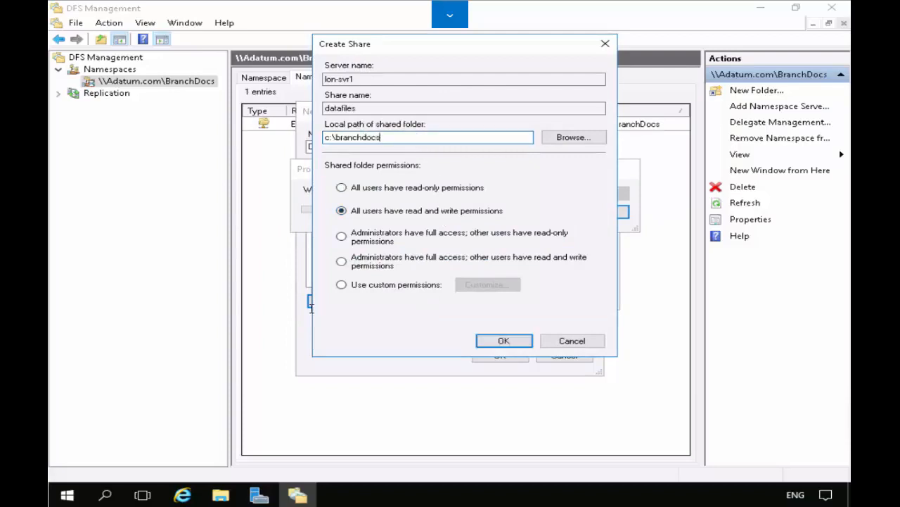
text(\datafiles)
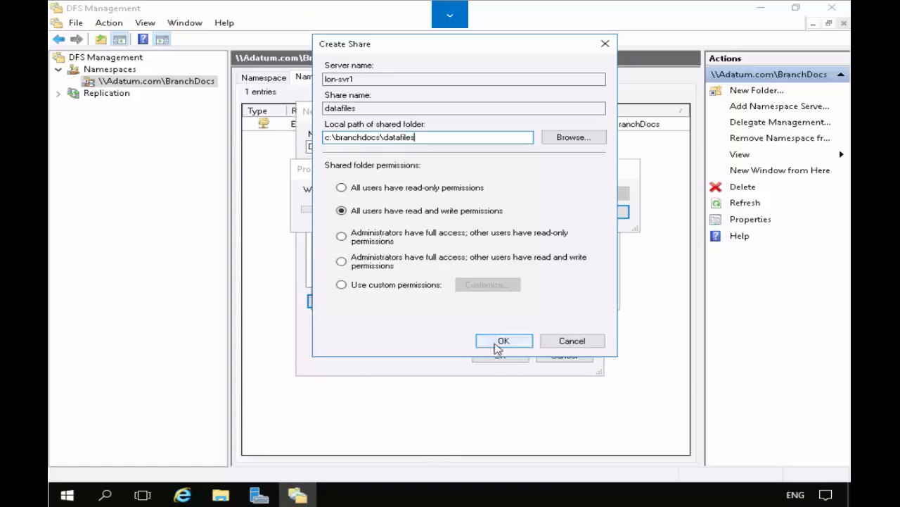
click(495, 344)
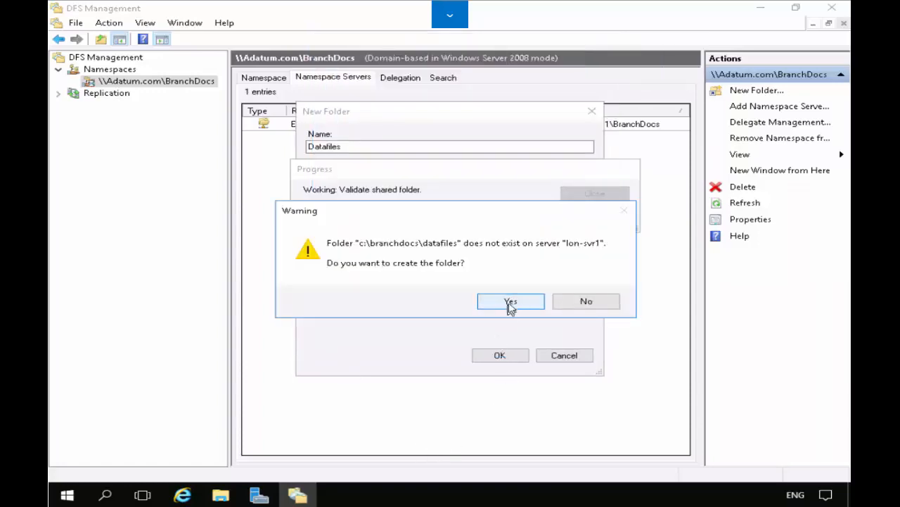
click(511, 304)
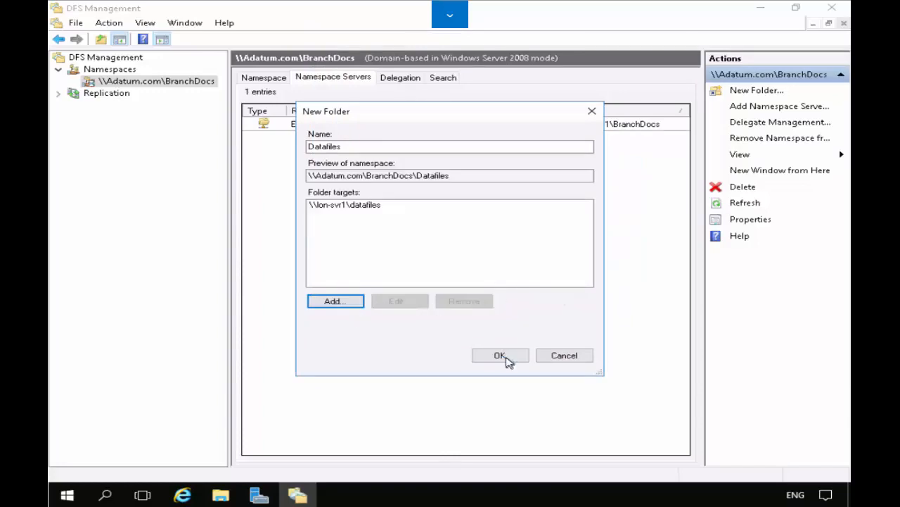
click(500, 356)
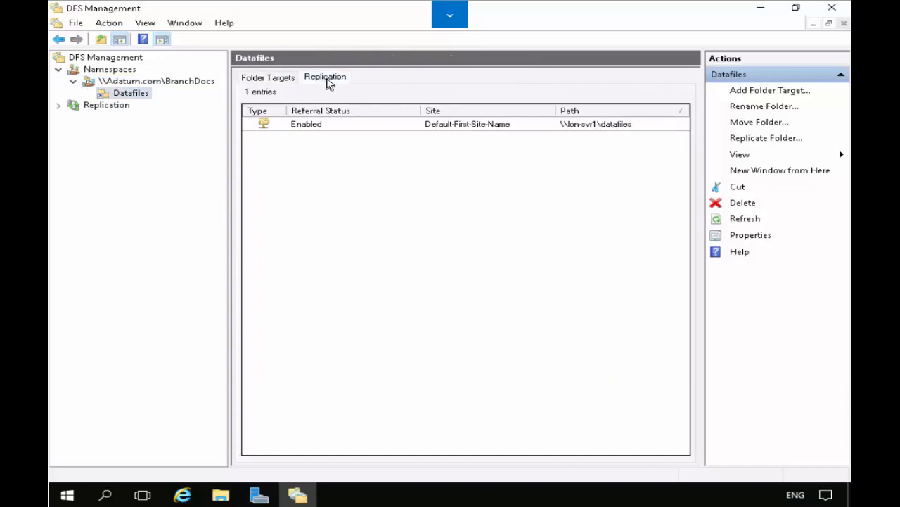
Start configuring replication for the Datafiles folder and add \\Tor-SVR1\datafiles as its second folder target.
click(328, 83)
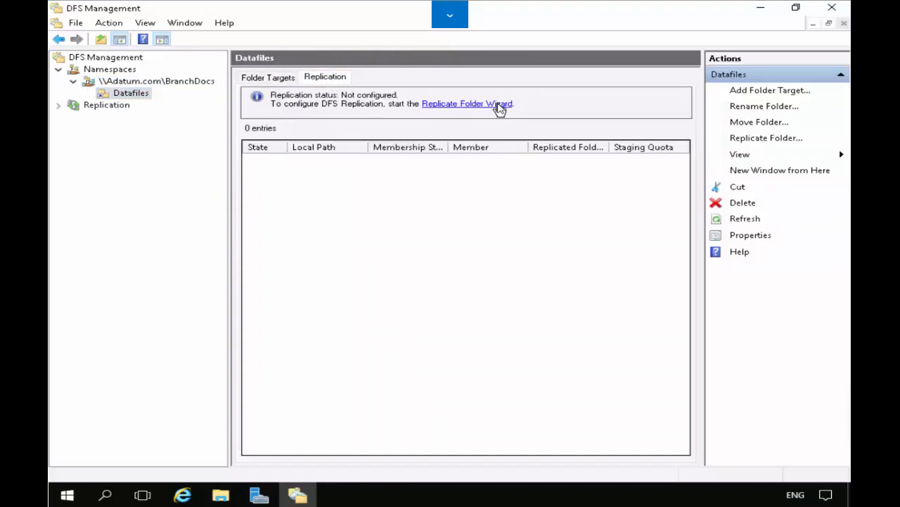
click(499, 105)
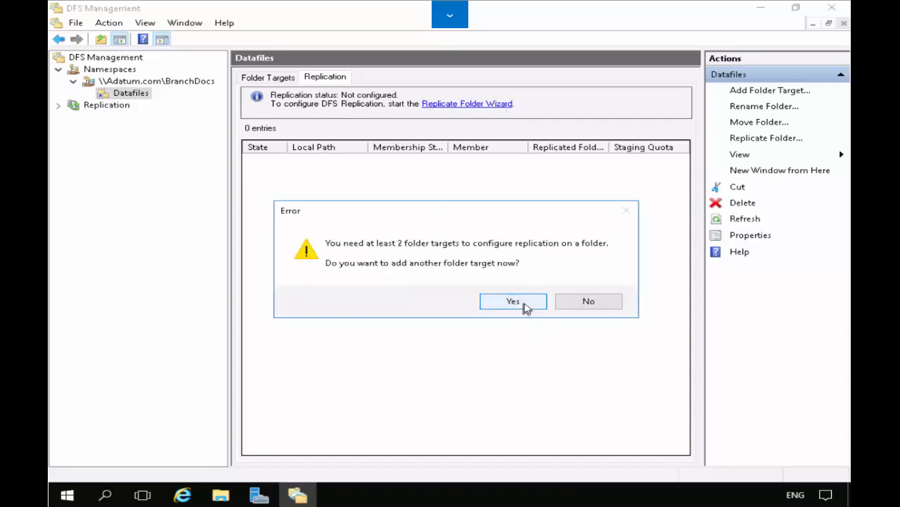
click(527, 304)
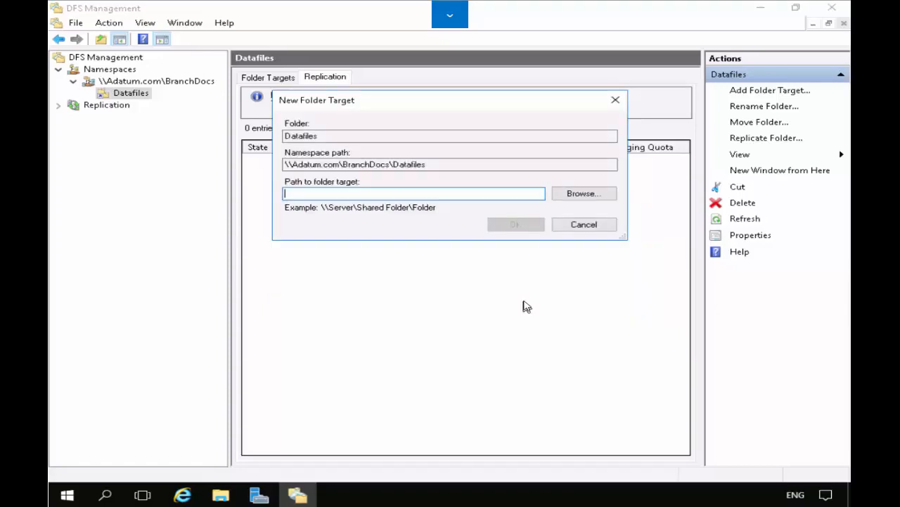
text(\\Tor-SVR1)
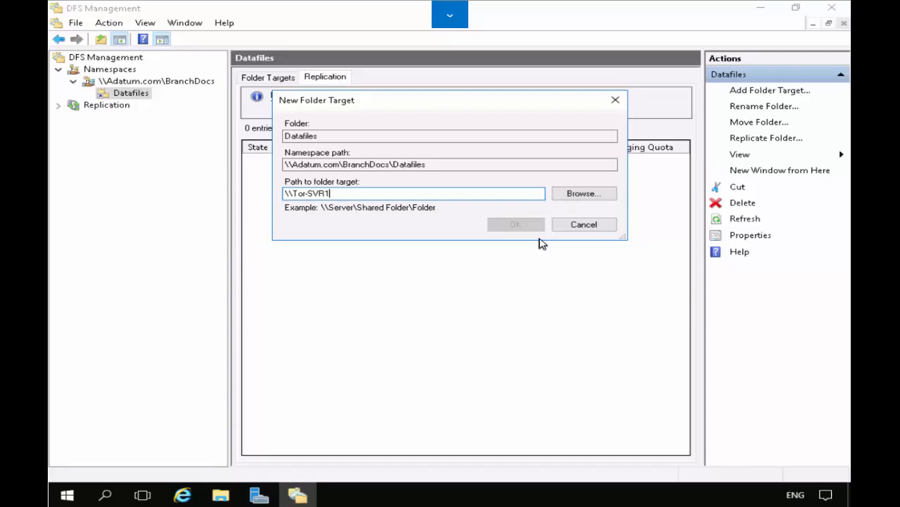
text(\datafiles)
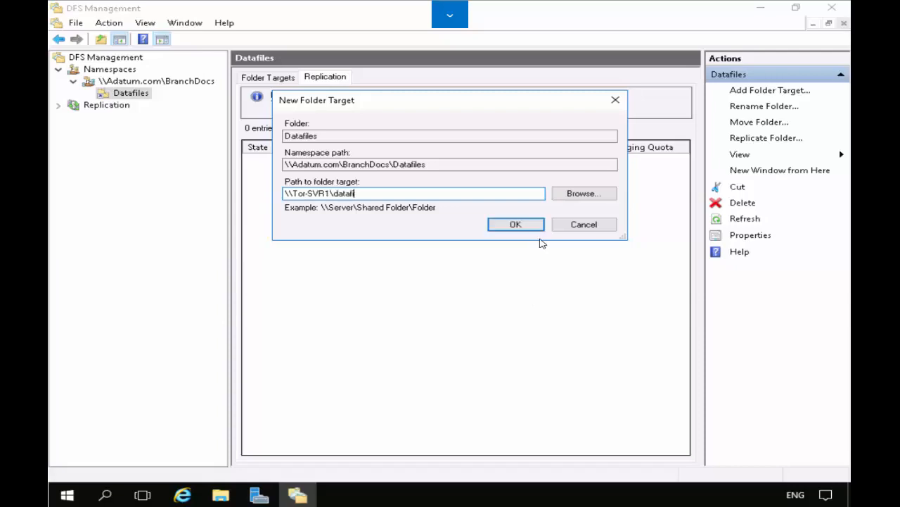
click(523, 226)
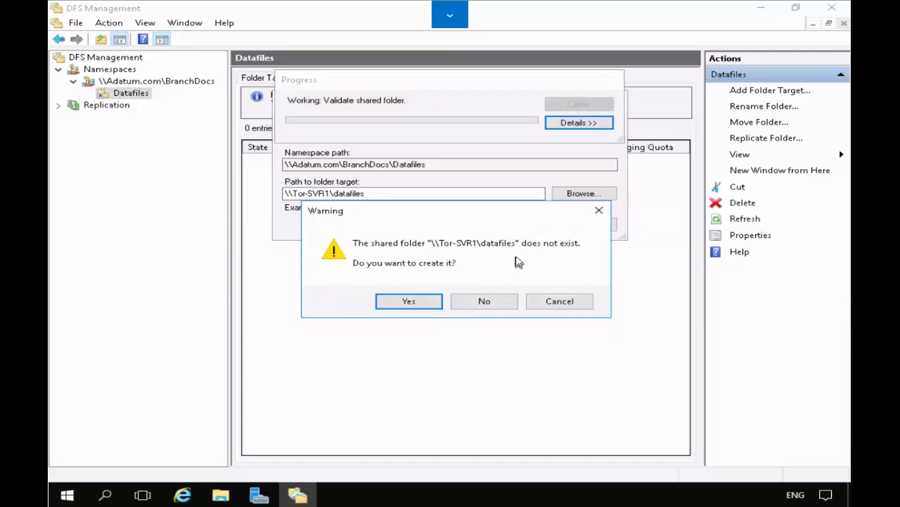
Create the missing datafiles share on Tor-SVR1 at c:\branchdocs\datafiles with read and write permissions for all users.
click(428, 304)
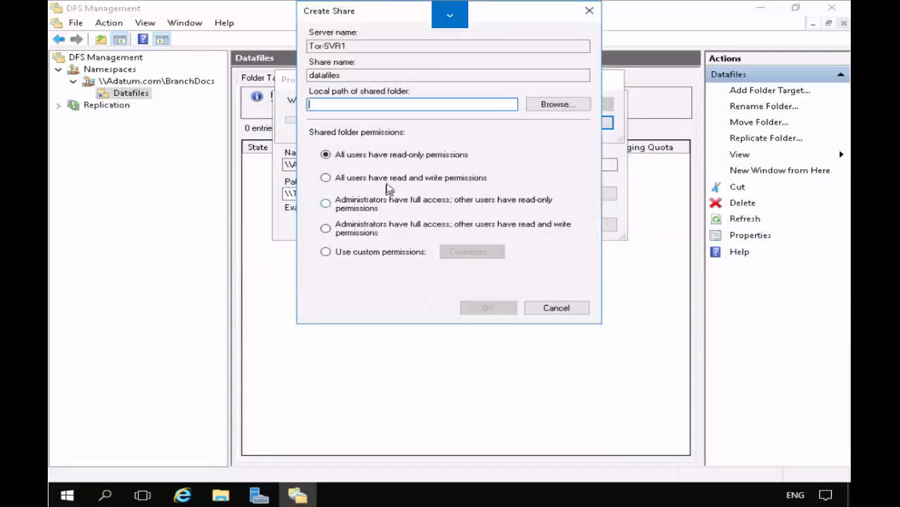
click(387, 184)
click(368, 105)
text(c:\)
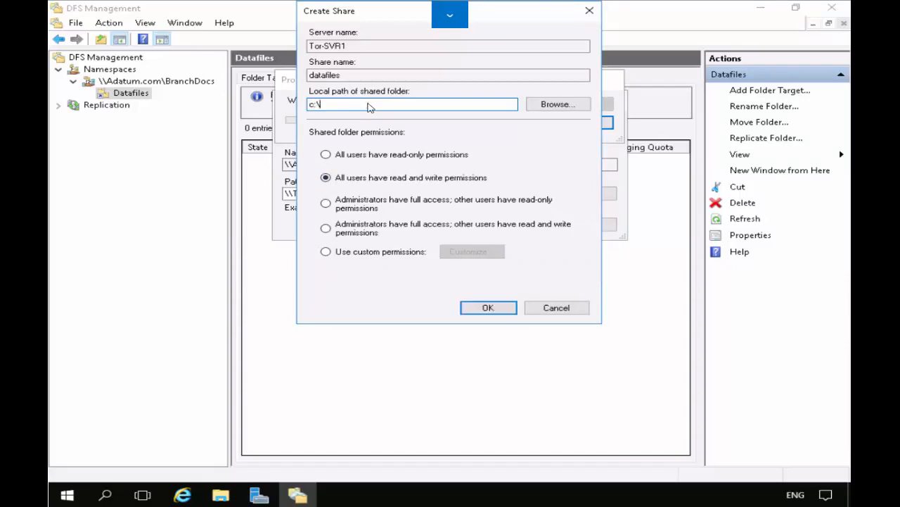
text(brand)
text(hdocs\datafiles)
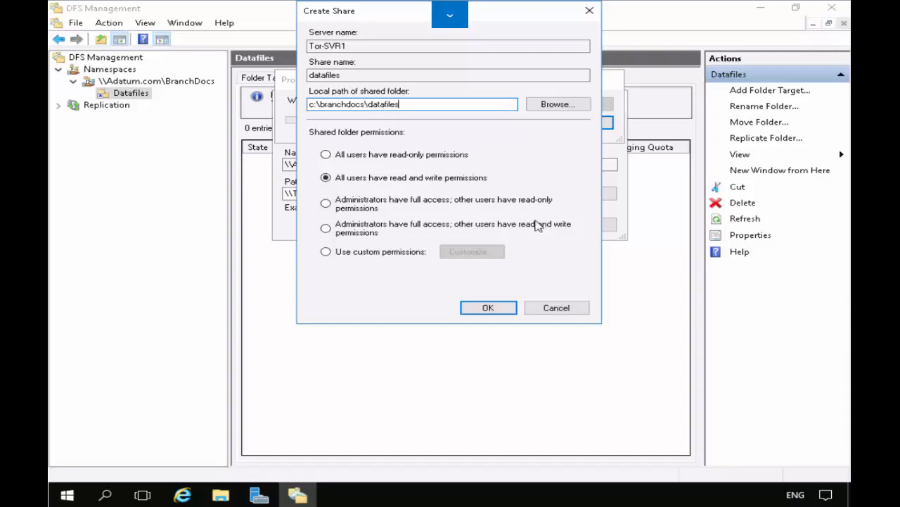
click(503, 315)
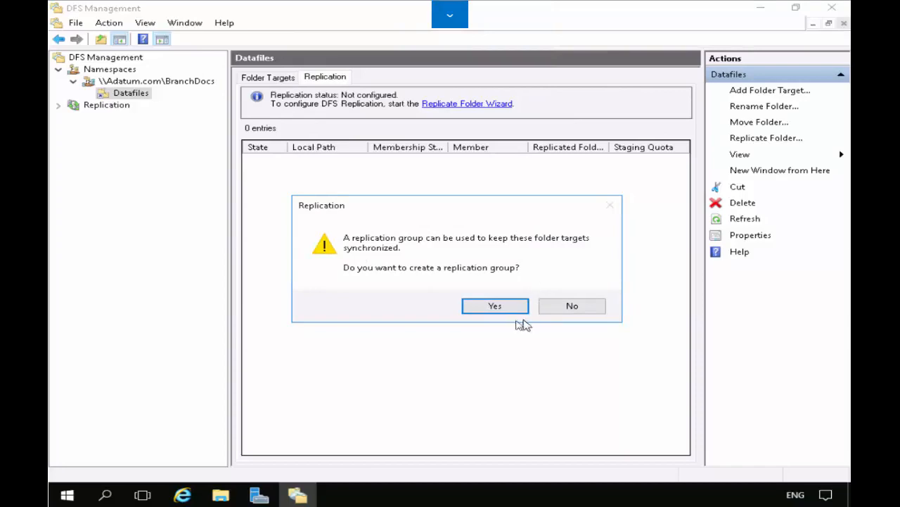
Begin a replication group with the suggested group and folder names, and accept both datafiles targets as DFS Replication members.
click(508, 308)
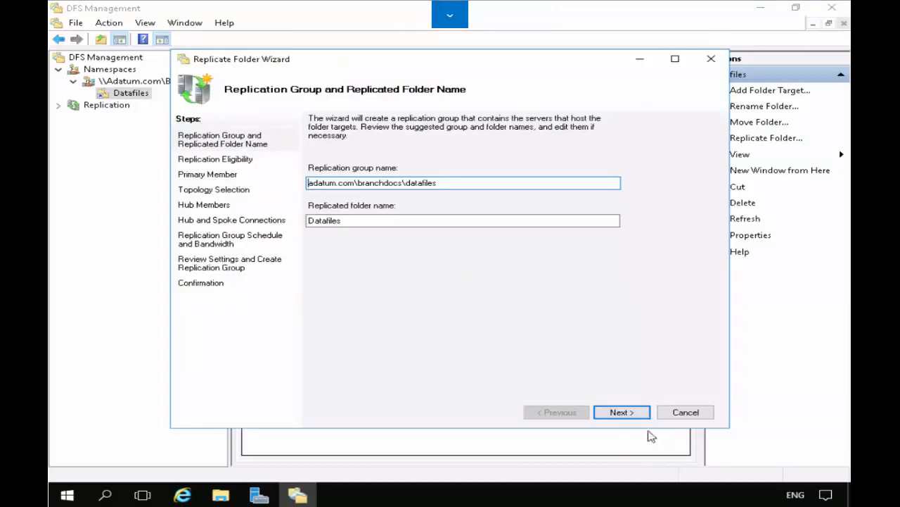
click(622, 413)
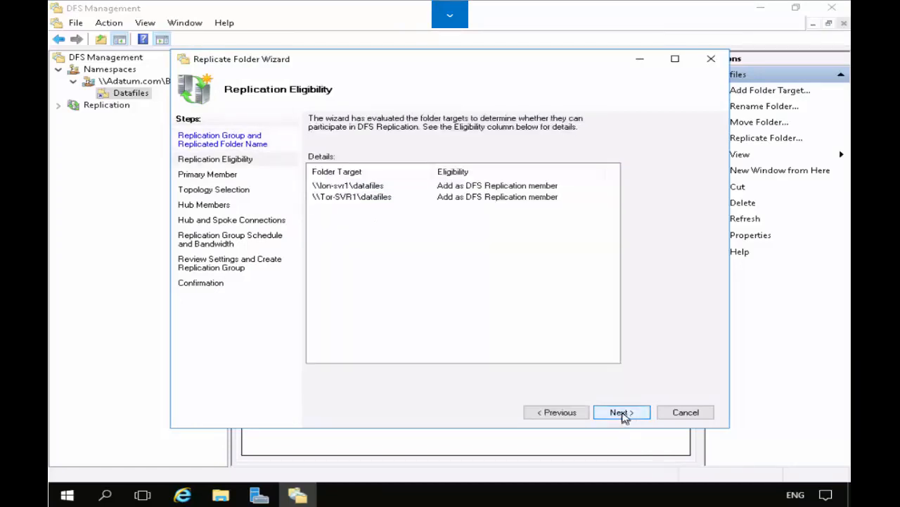
click(543, 187)
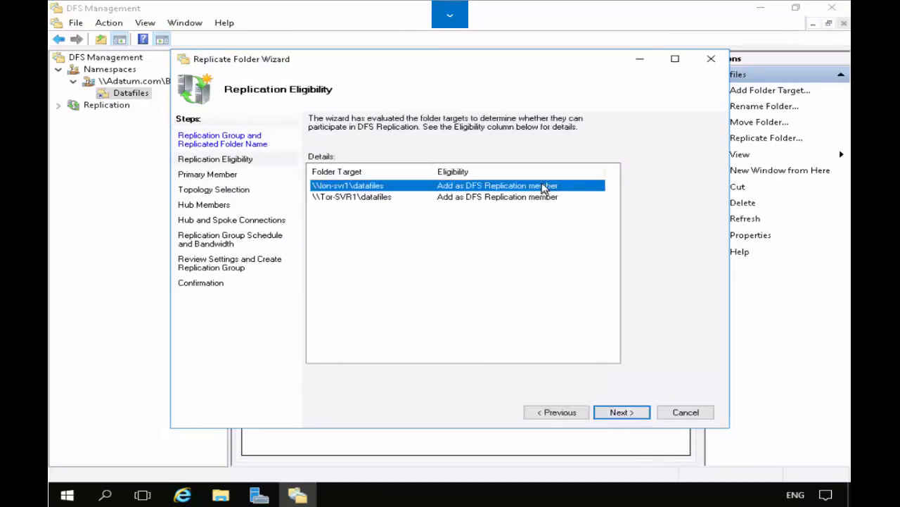
shift+click(543, 198)
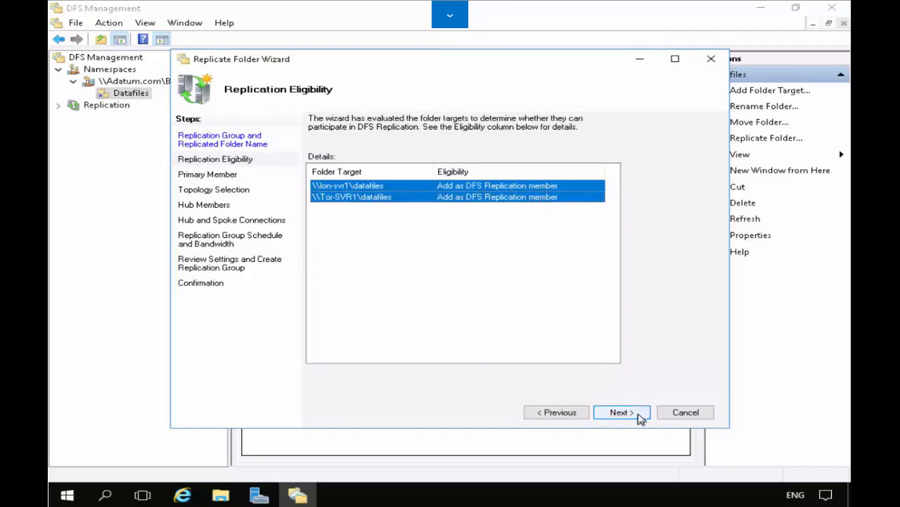
click(640, 415)
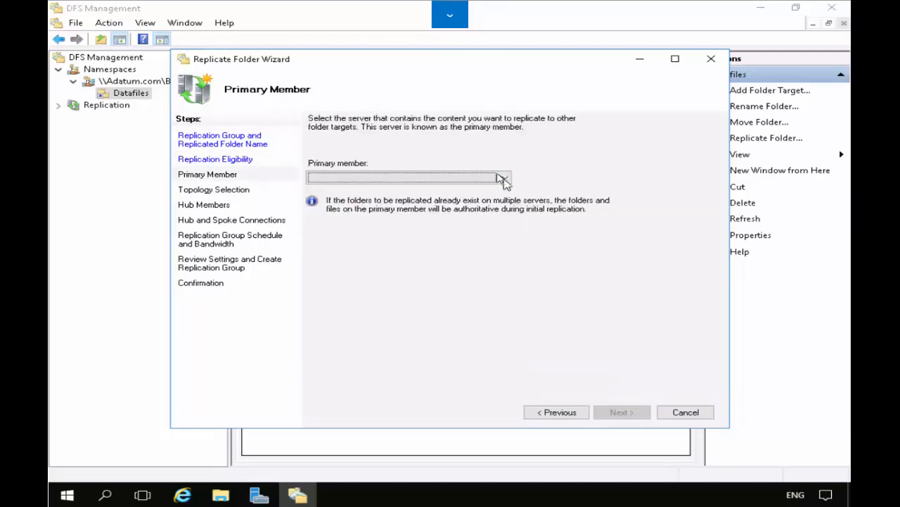
Set LON-SVR1 as the primary member and use the Full mesh topology for the replication group.
click(504, 177)
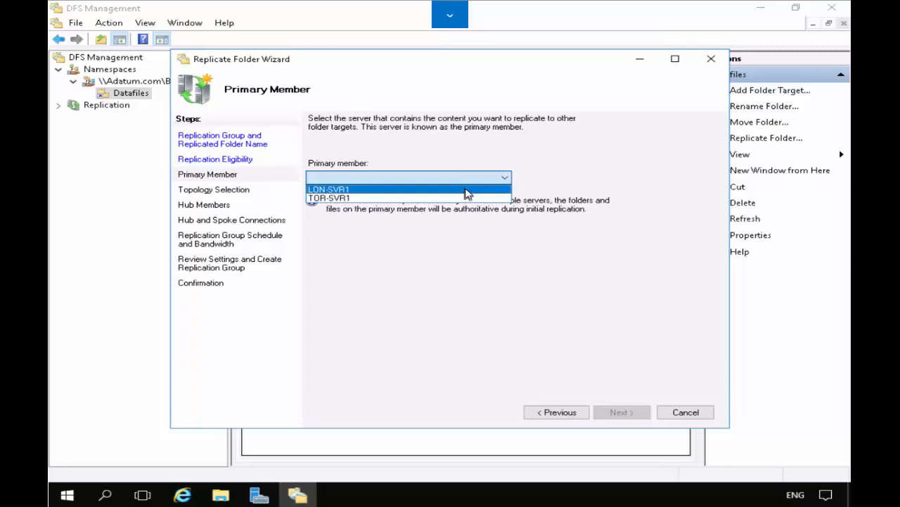
click(467, 190)
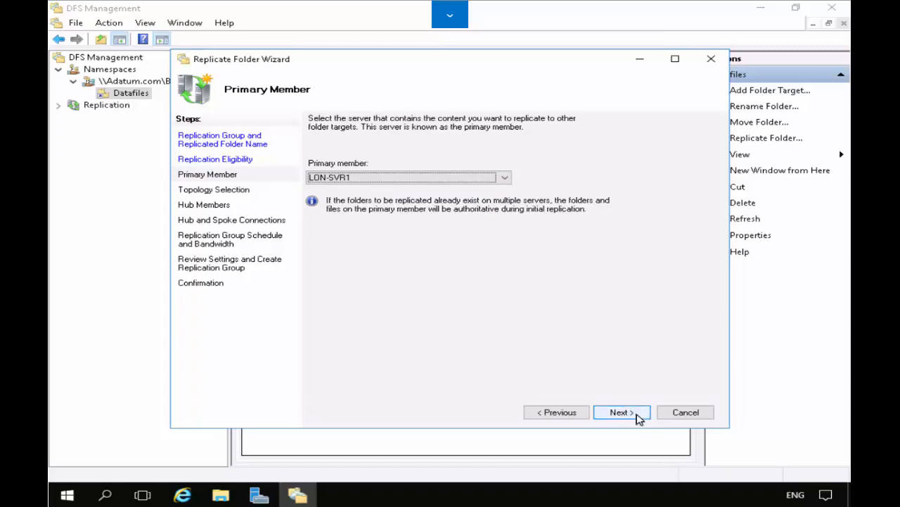
click(619, 412)
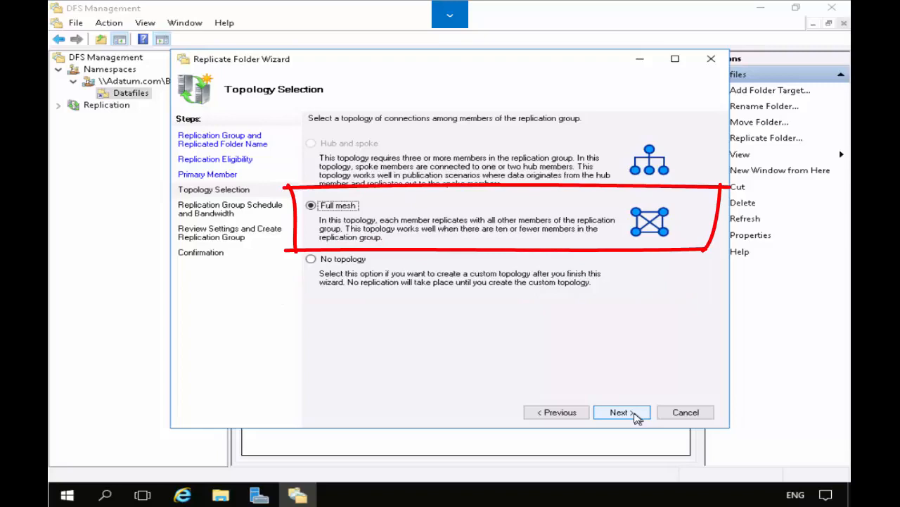
click(635, 417)
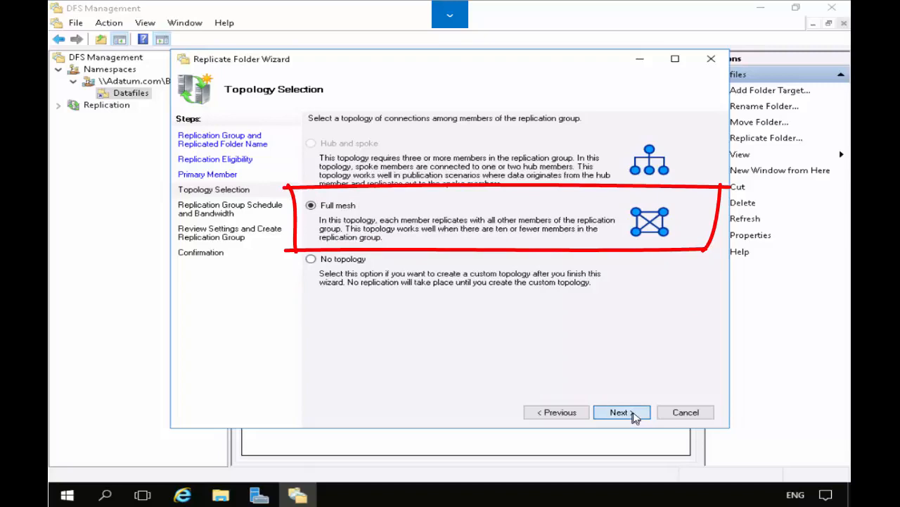
click(621, 412)
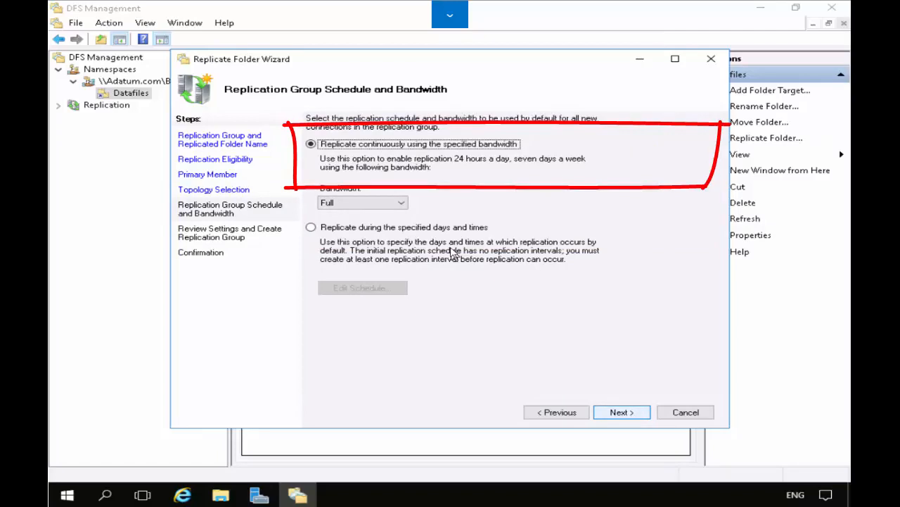
Examine the bandwidth choices and the days-and-times schedule editor, and return to continuous replication with Full bandwidth.
click(406, 206)
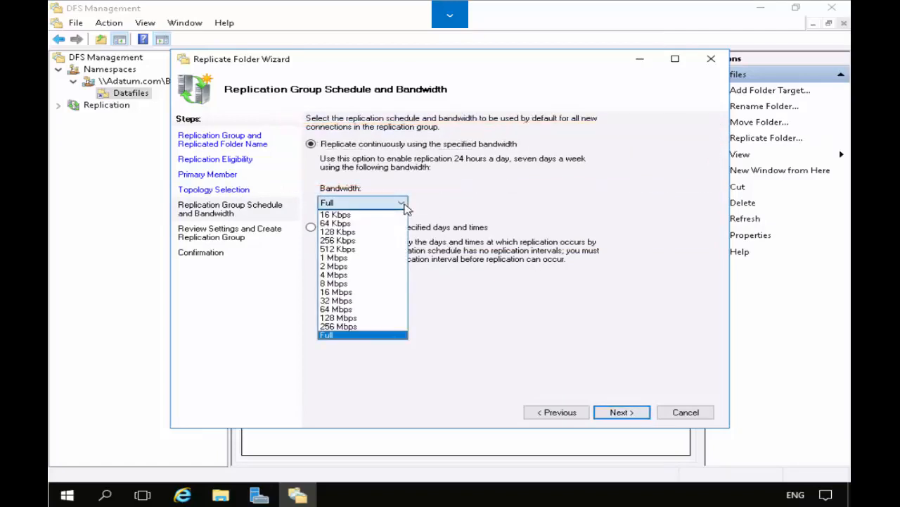
click(404, 205)
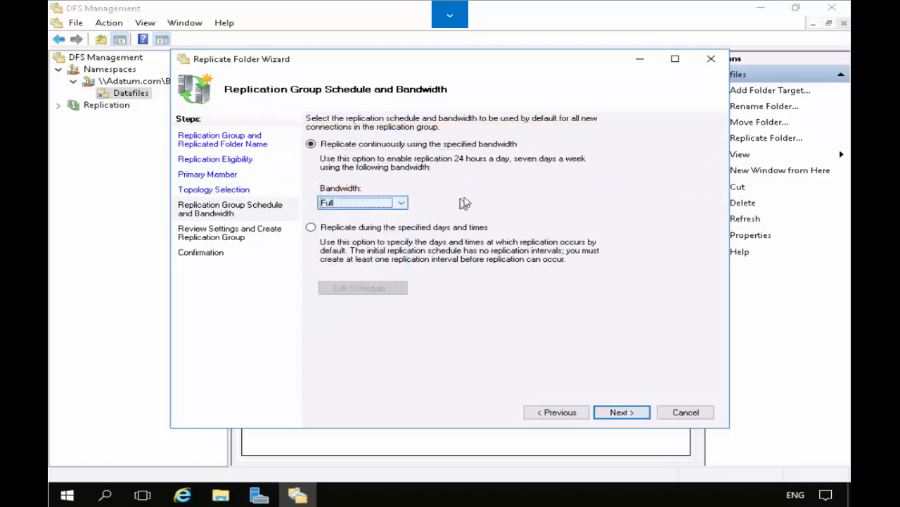
click(311, 228)
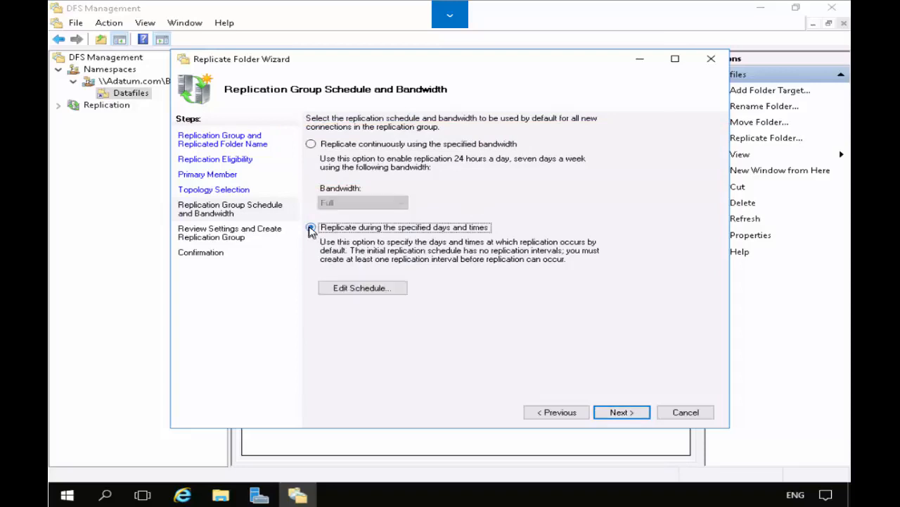
click(358, 291)
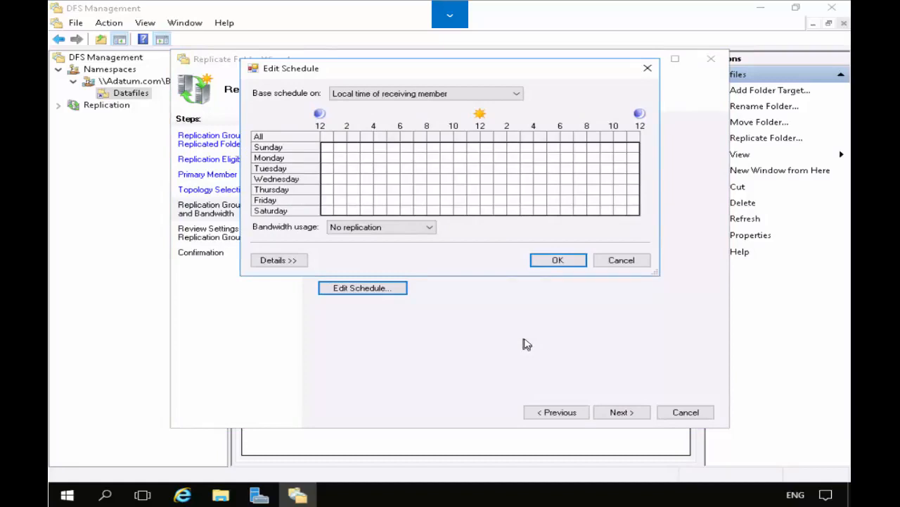
click(567, 264)
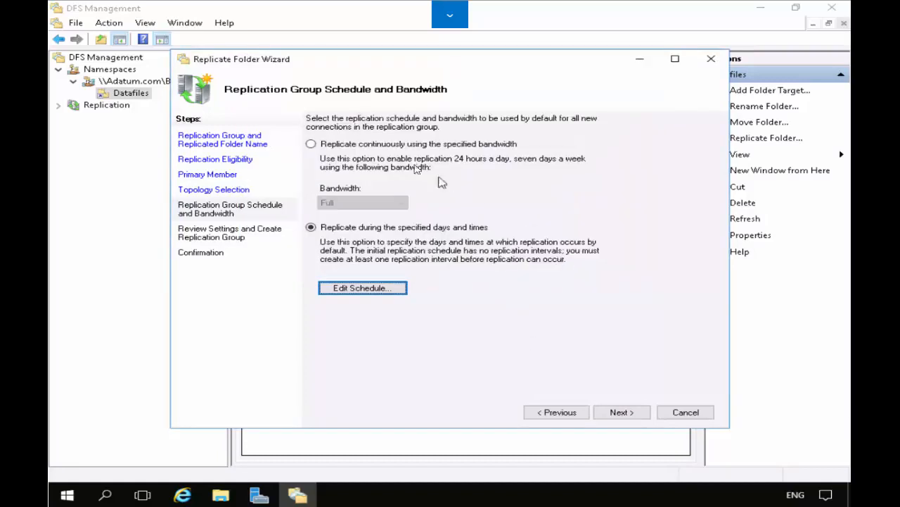
click(311, 145)
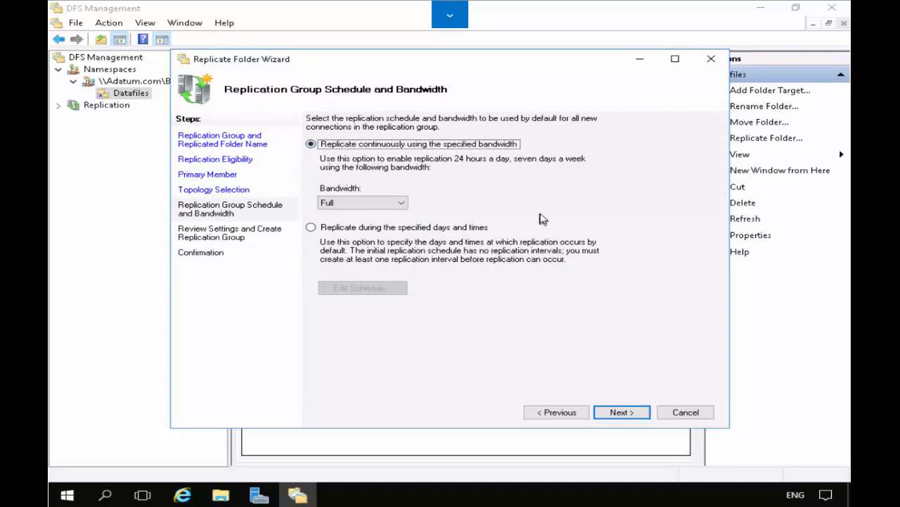
Accept continuous replication with Full bandwidth, review the settings, create the replication group and dismiss the replication delay notice.
click(621, 413)
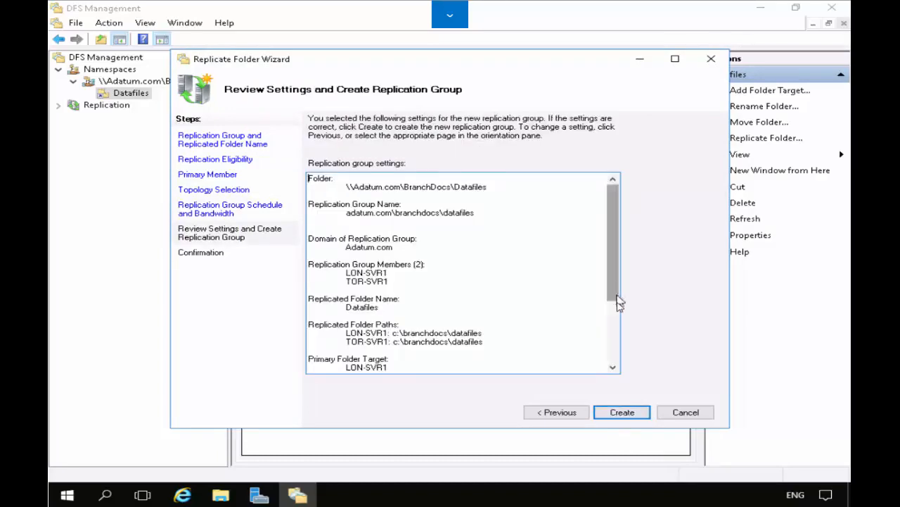
drag(617, 302, 615, 371)
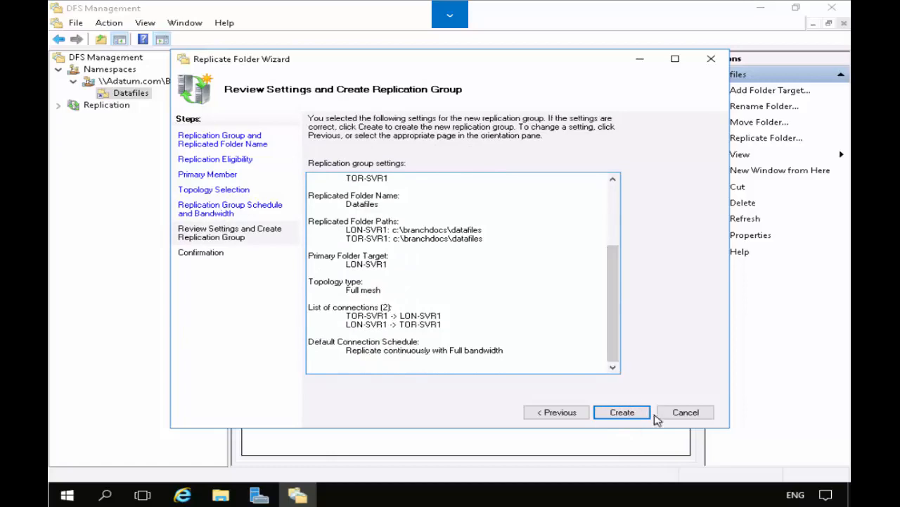
click(623, 412)
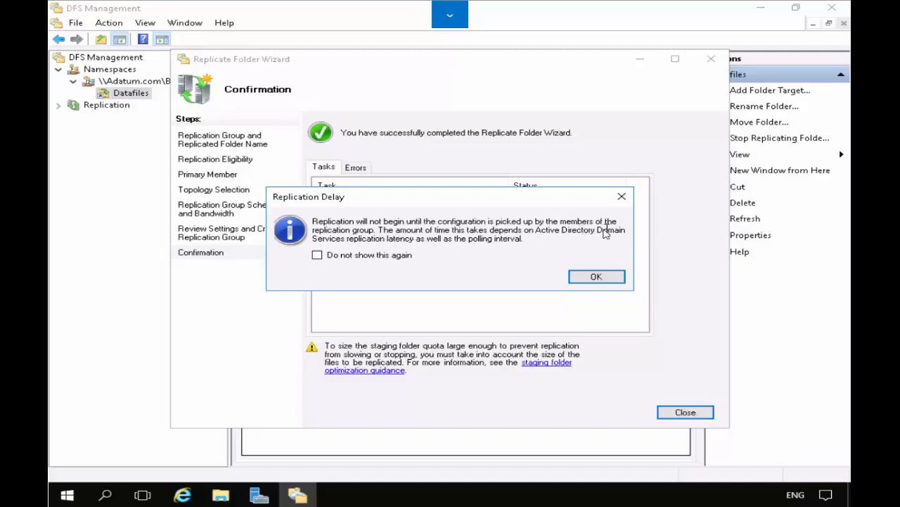
click(317, 255)
click(596, 276)
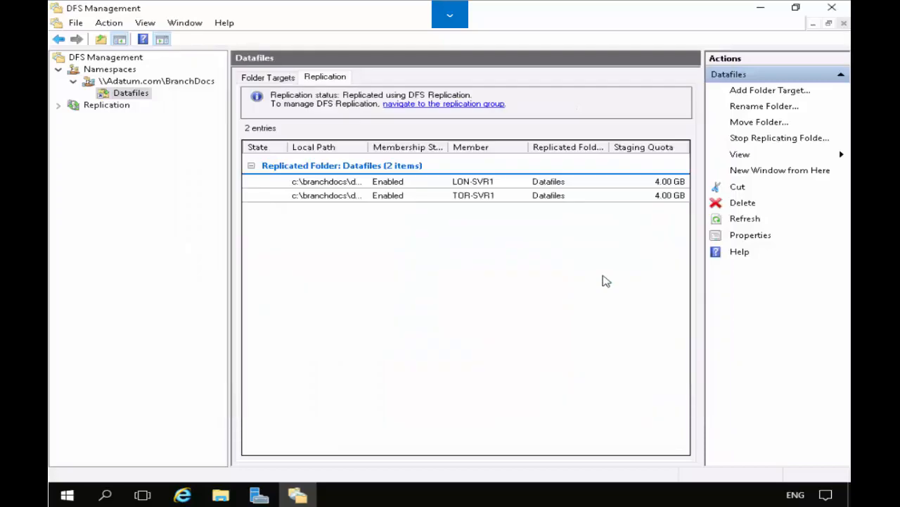
Switch to File Explorer, go to \\adatum.com\branchdocs and open the datafiles subfolder inside Datafiles.
click(221, 496)
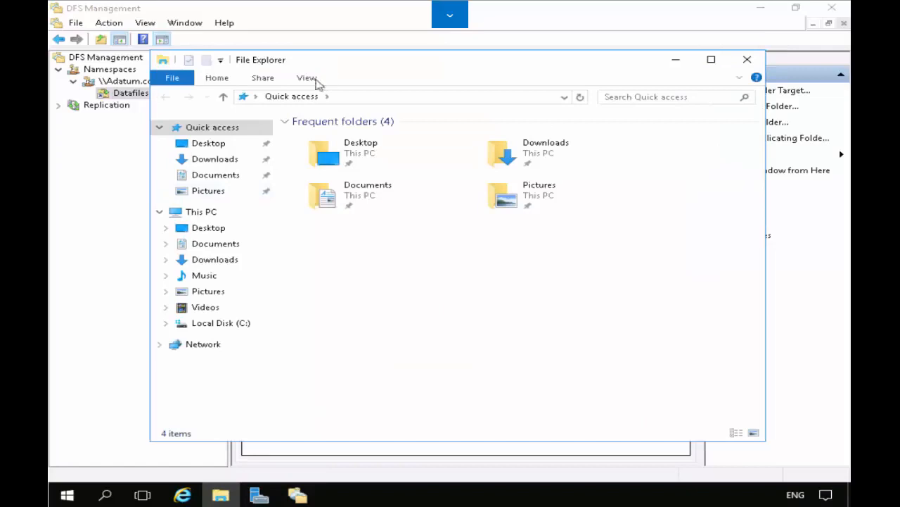
click(243, 99)
text(\adatum.comranchdocs)
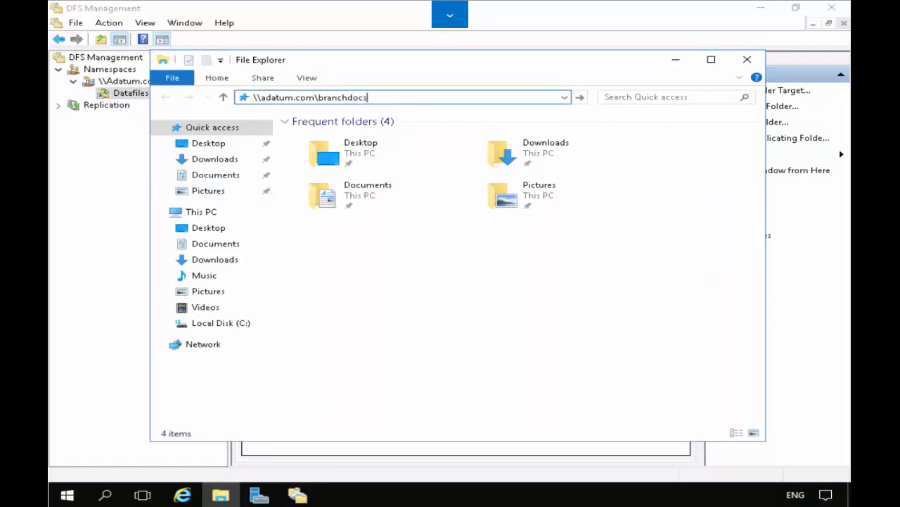
key(Return)
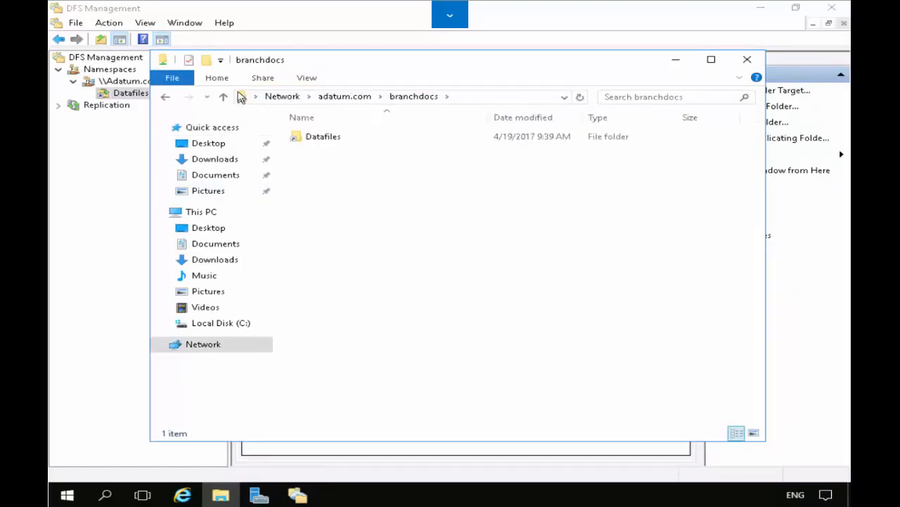
double_click(328, 137)
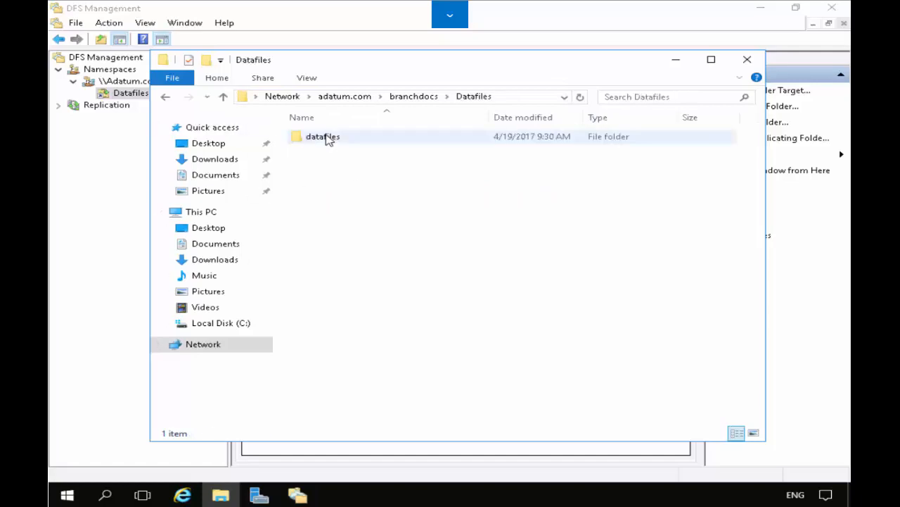
double_click(325, 137)
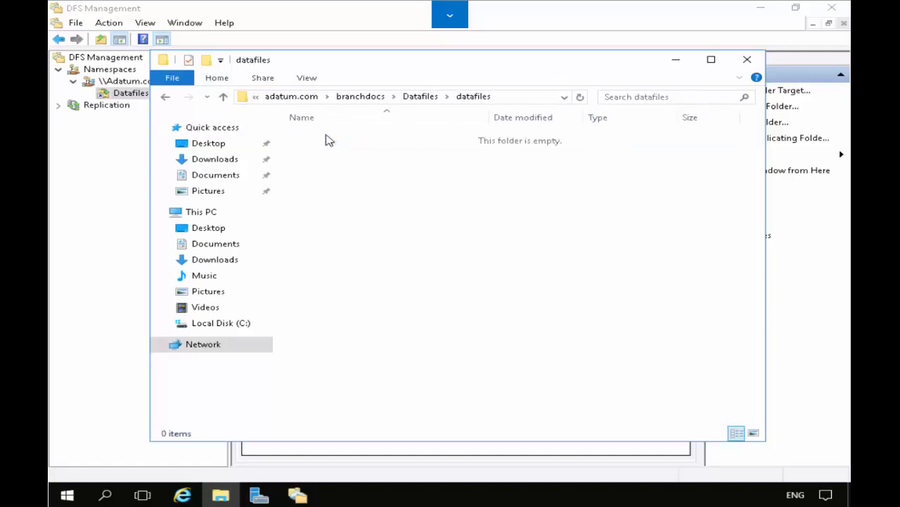
Create a new text document with its default name in the namespace's datafiles subfolder.
right_click(375, 215)
mouse_move(446, 341)
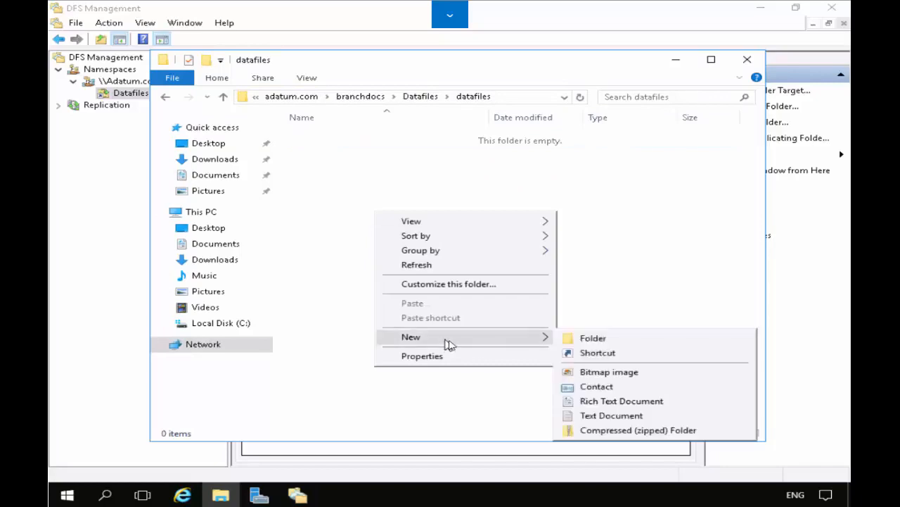
click(616, 416)
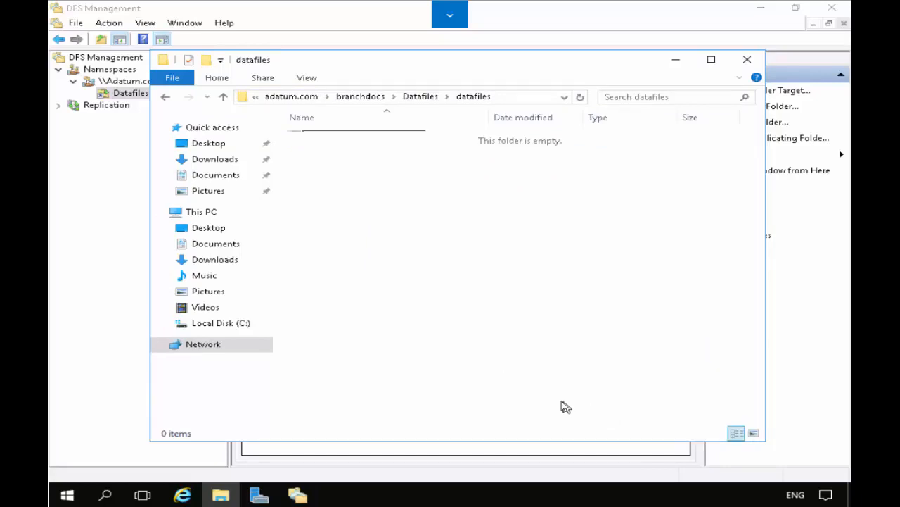
click(564, 406)
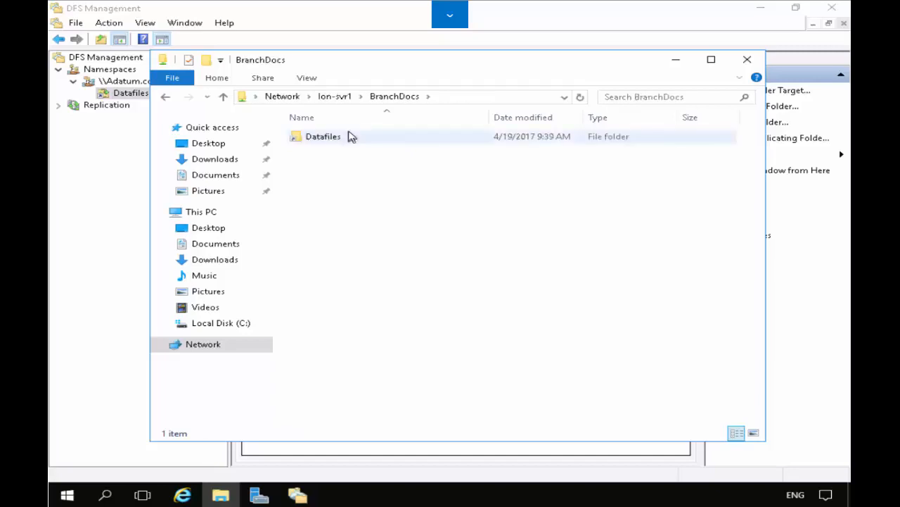
Check the datafiles folders on lon-svr1 and tor-svr1 for the replicated text document.
double_click(331, 139)
double_click(331, 139)
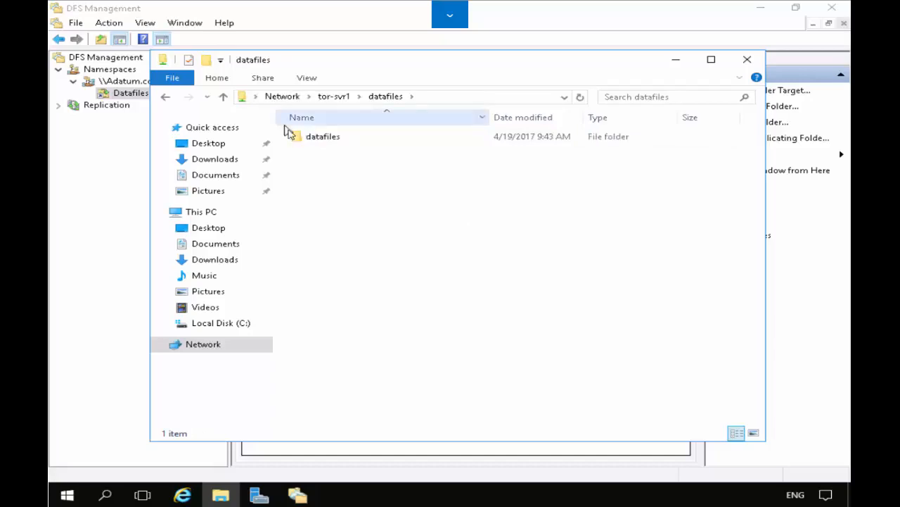
double_click(317, 143)
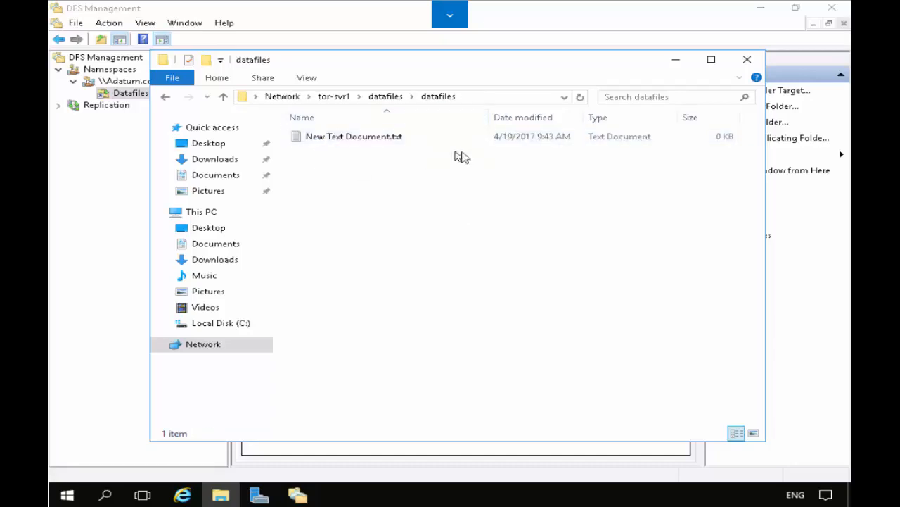